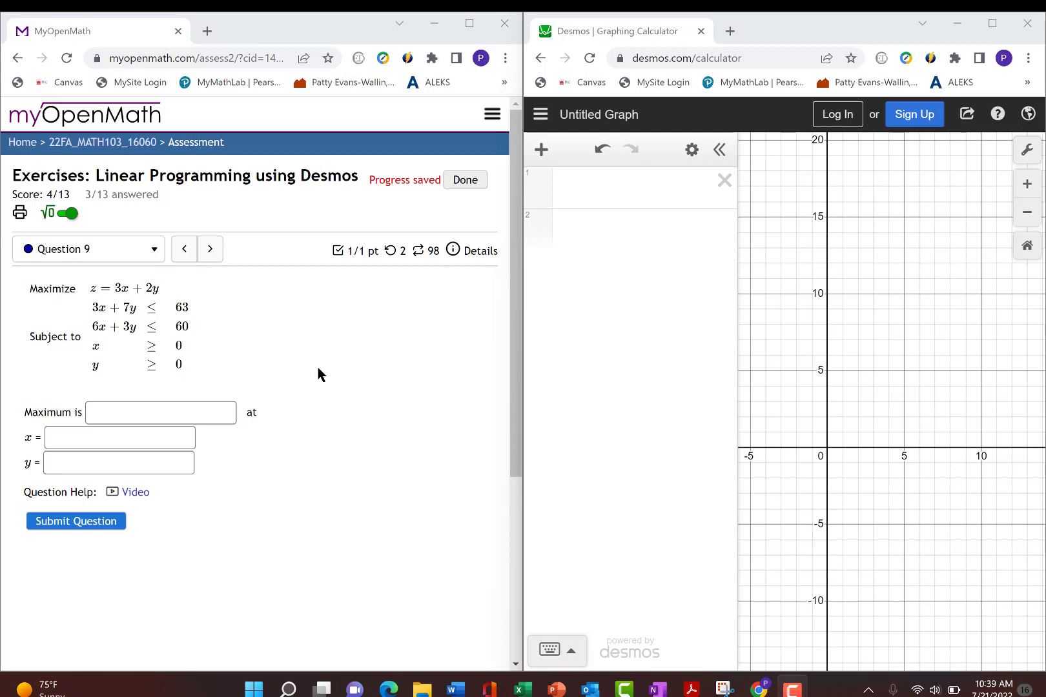
# Step: Graph the first constraint, 3x + 7y ≤ 63, as an expression in the graphing calculator
pyautogui.click(566, 185)
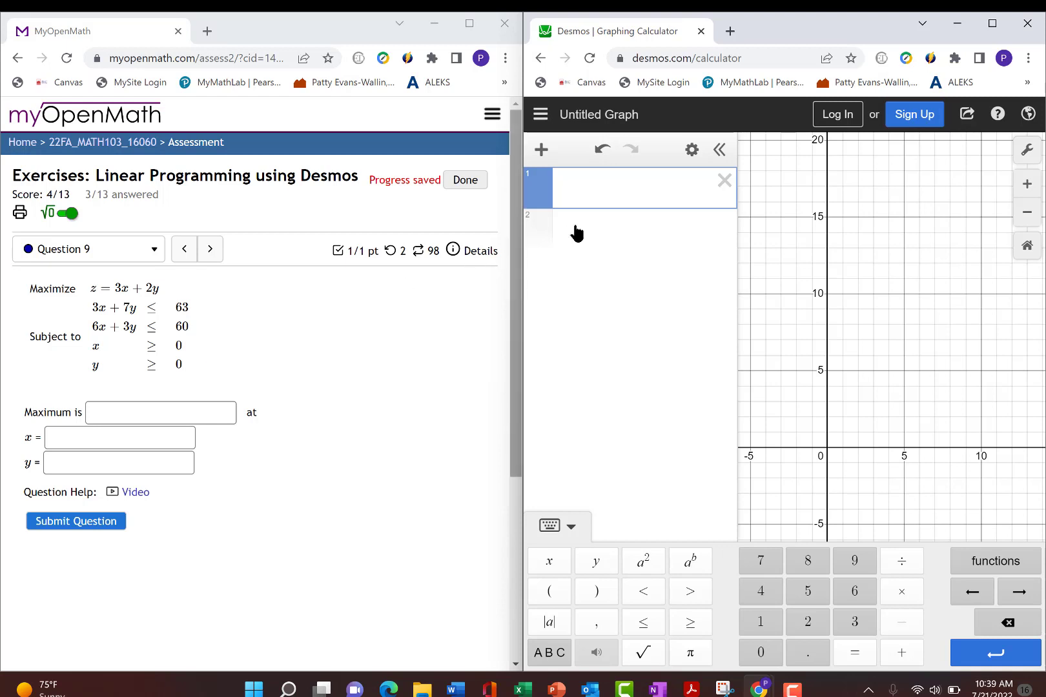
pyautogui.write('3')
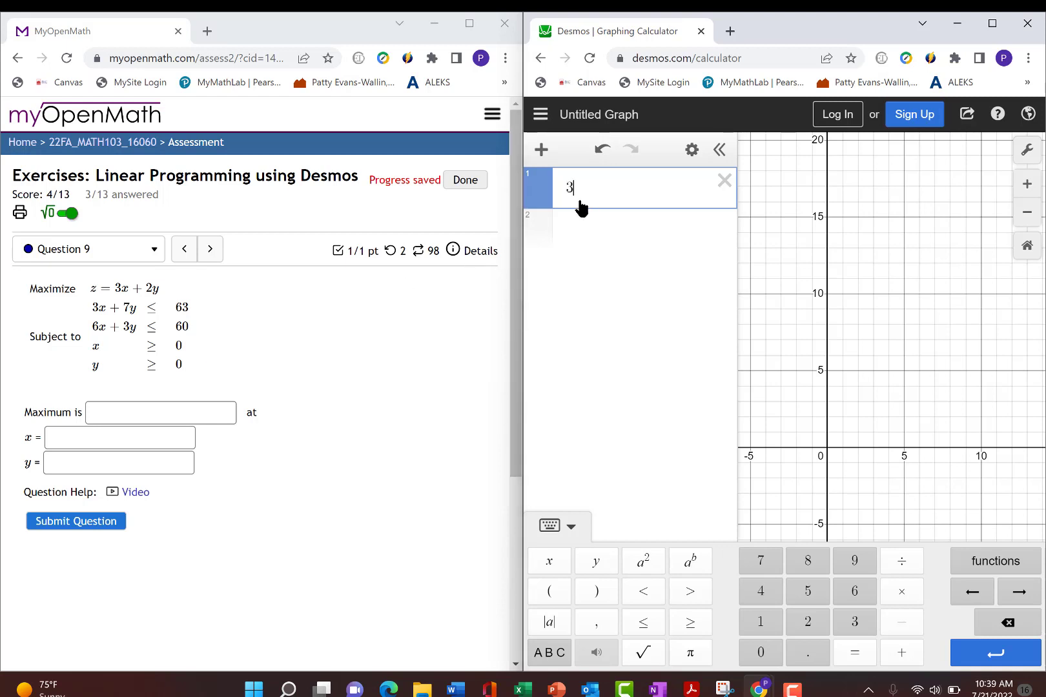
pyautogui.write('x+7y')
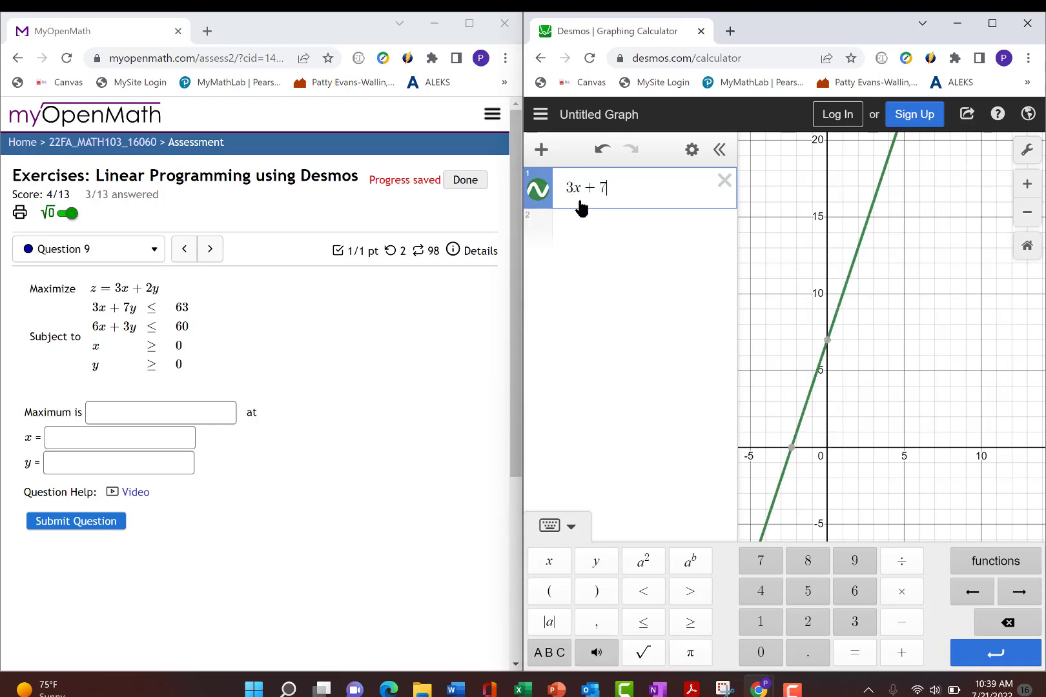
pyautogui.write('<=')
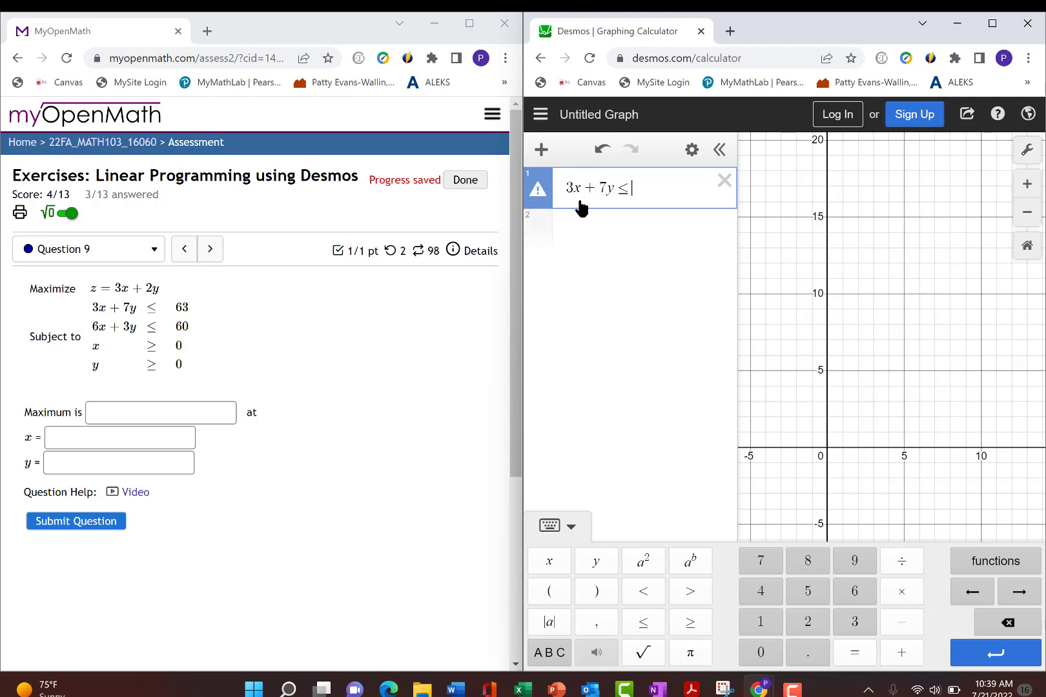
pyautogui.write('63')
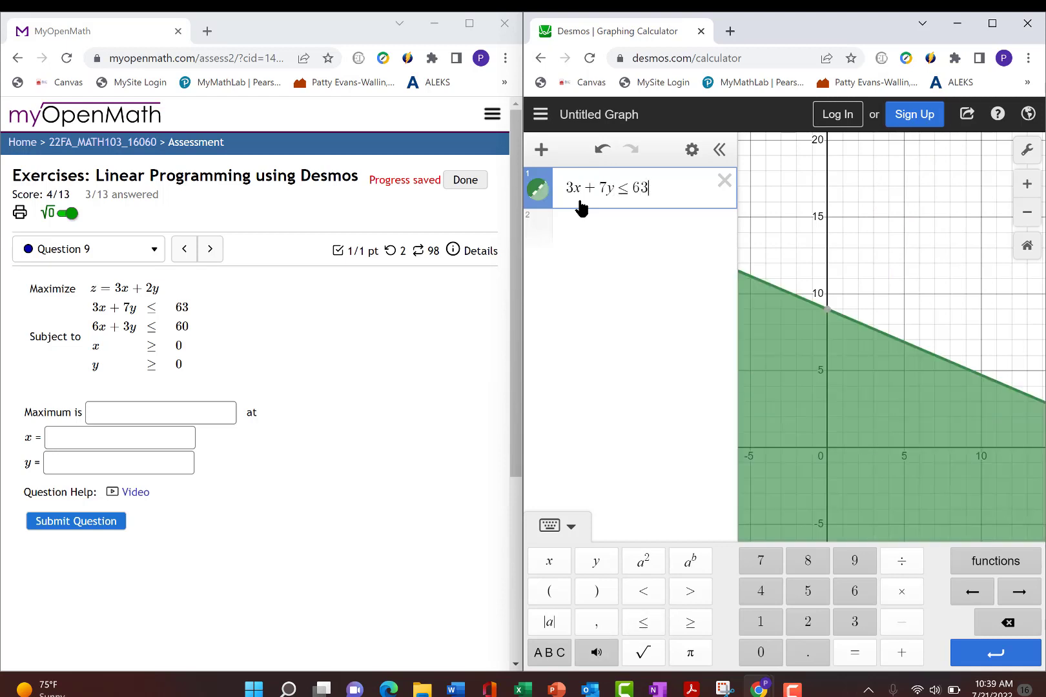
pyautogui.press('Return')
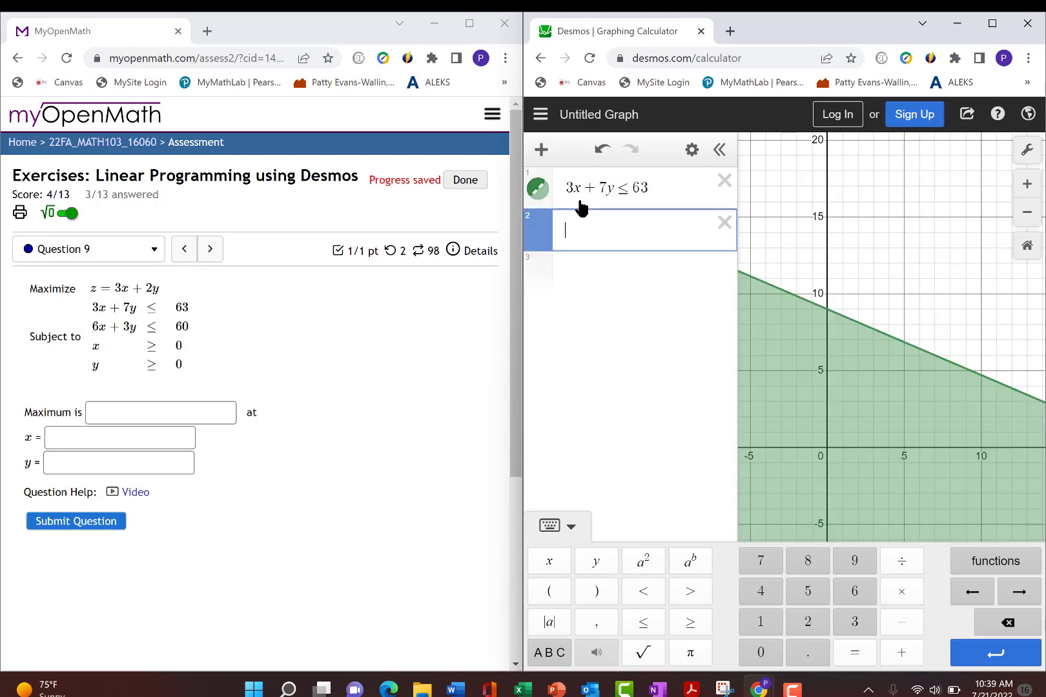
# Step: Graph the second constraint, 6x + 3y ≤ 60, as a new expression
pyautogui.write('6')
pyautogui.write('x')
pyautogui.write('+3y')
pyautogui.write('<=')
pyautogui.write('60')
pyautogui.press('Return')
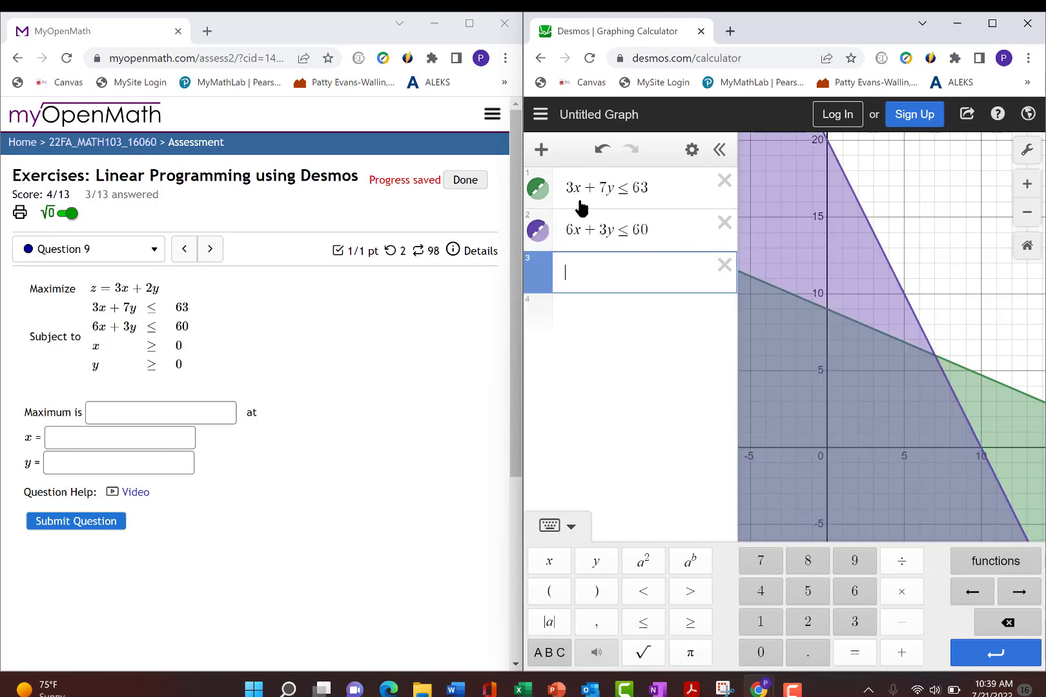
# Step: Add the non-negativity constraints x ≥ 0 and y ≥ 0 as two separate expressions
pyautogui.write('x')
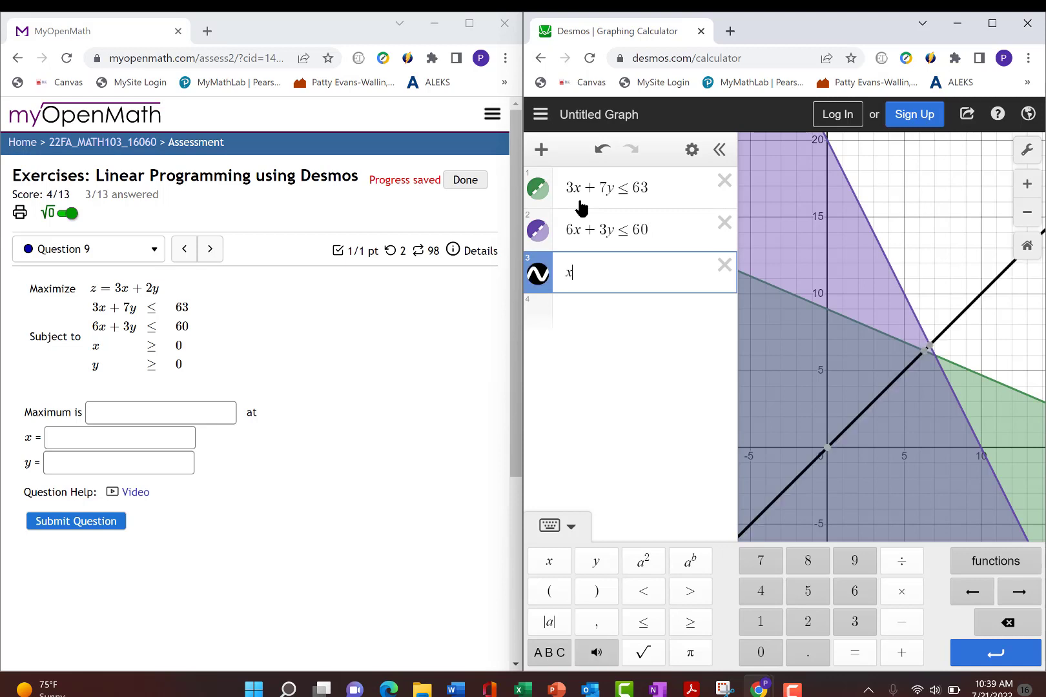
pyautogui.write('>=0')
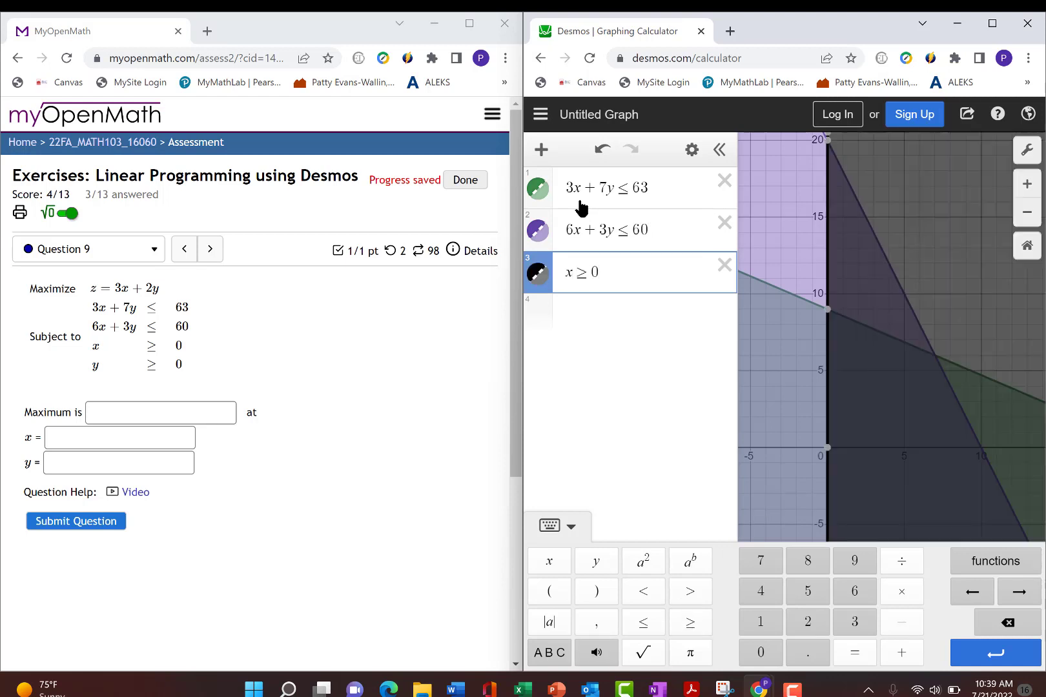
pyautogui.press('Return')
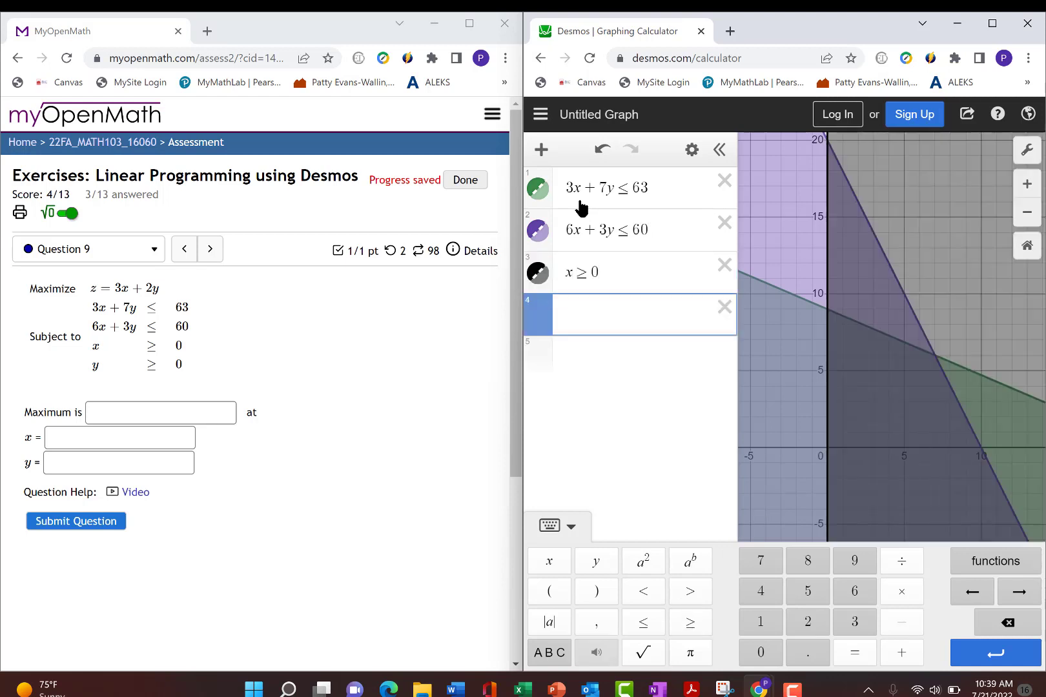
pyautogui.write('y')
pyautogui.write('>=0')
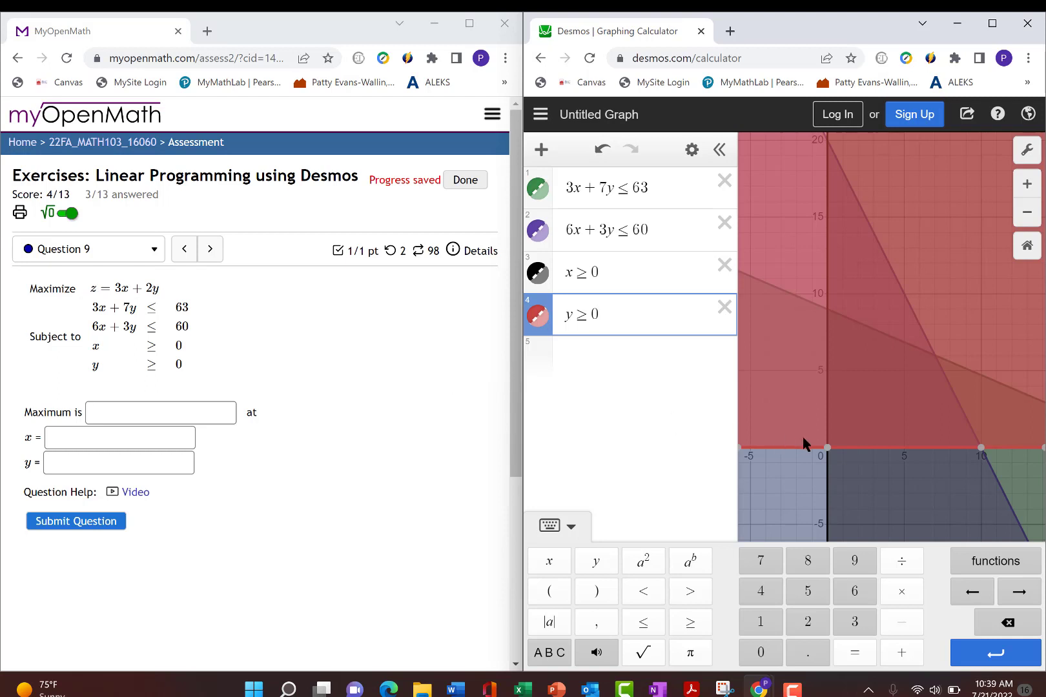
# Step: Define the objective function f(x,y) = 3x + 2y in a new expression below the constraints
pyautogui.moveTo(829, 459)
pyautogui.moveTo(979, 455)
pyautogui.click(546, 363)
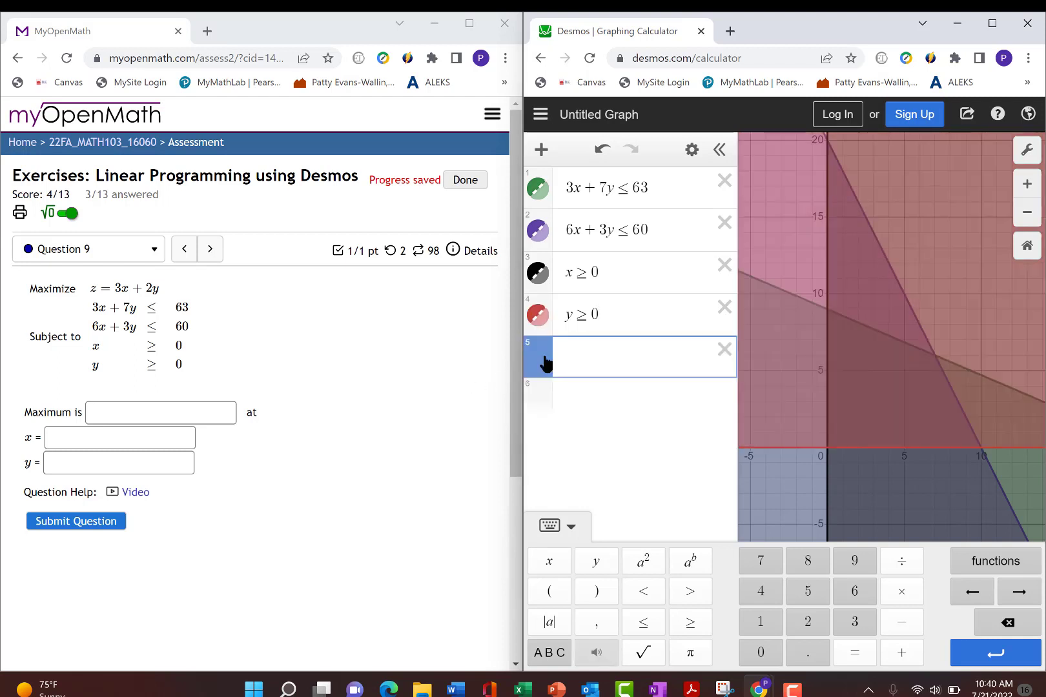
pyautogui.write('f(')
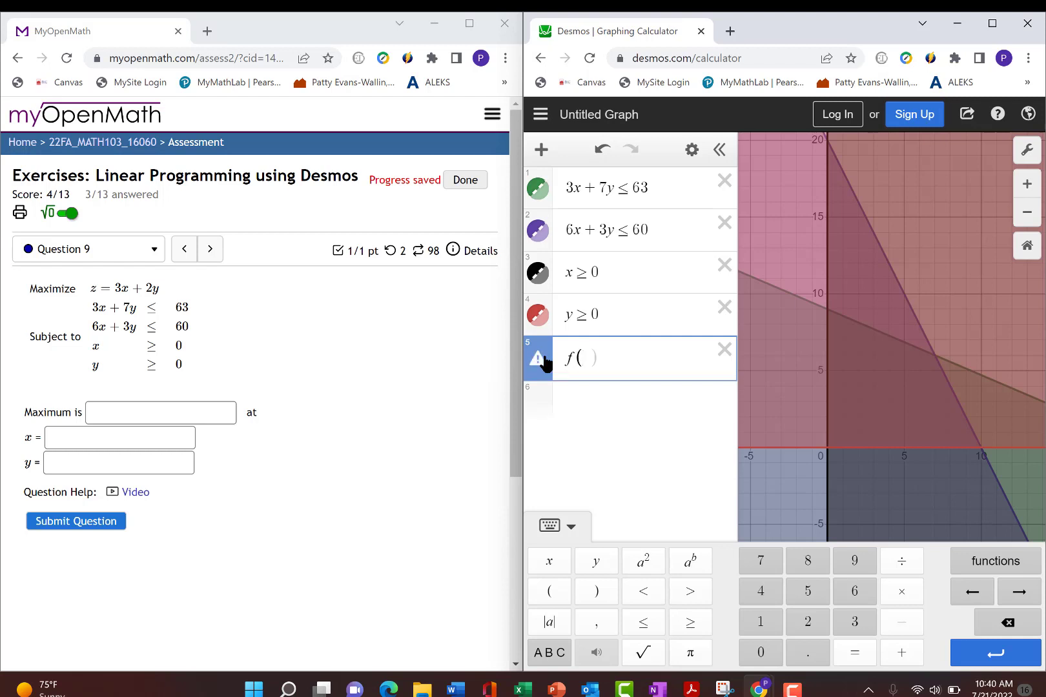
pyautogui.write('x,y) =')
pyautogui.write('3x + 2y')
pyautogui.press('Return')
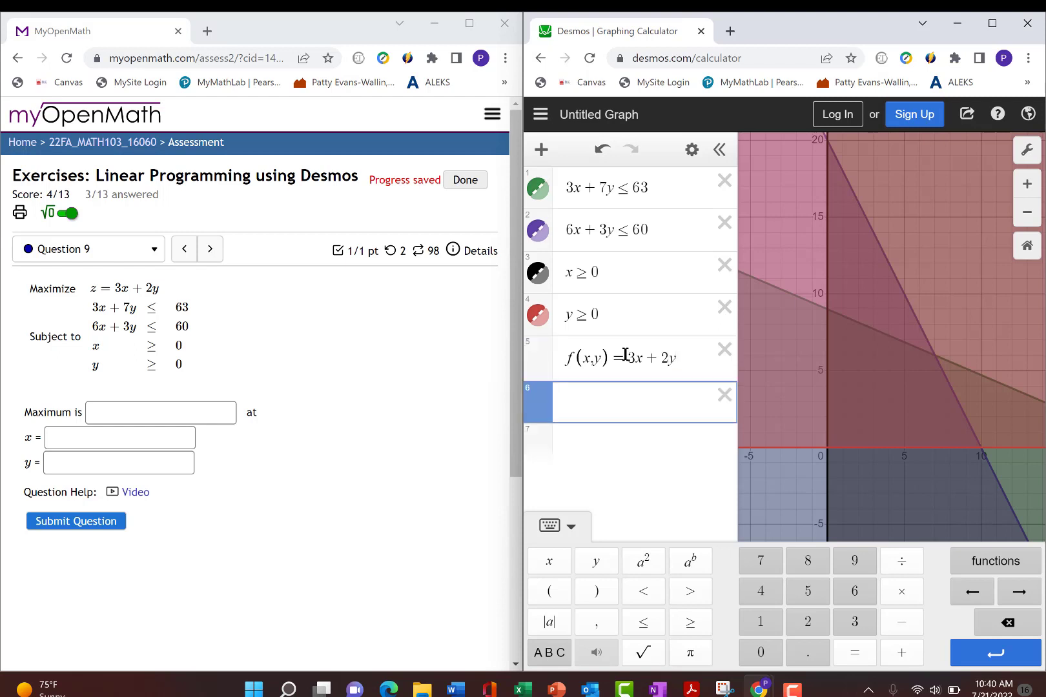
# Step: Show the coordinates of the feasible region's corner at the origin and evaluate f(0,0) in the empty expression
pyautogui.click(827, 449)
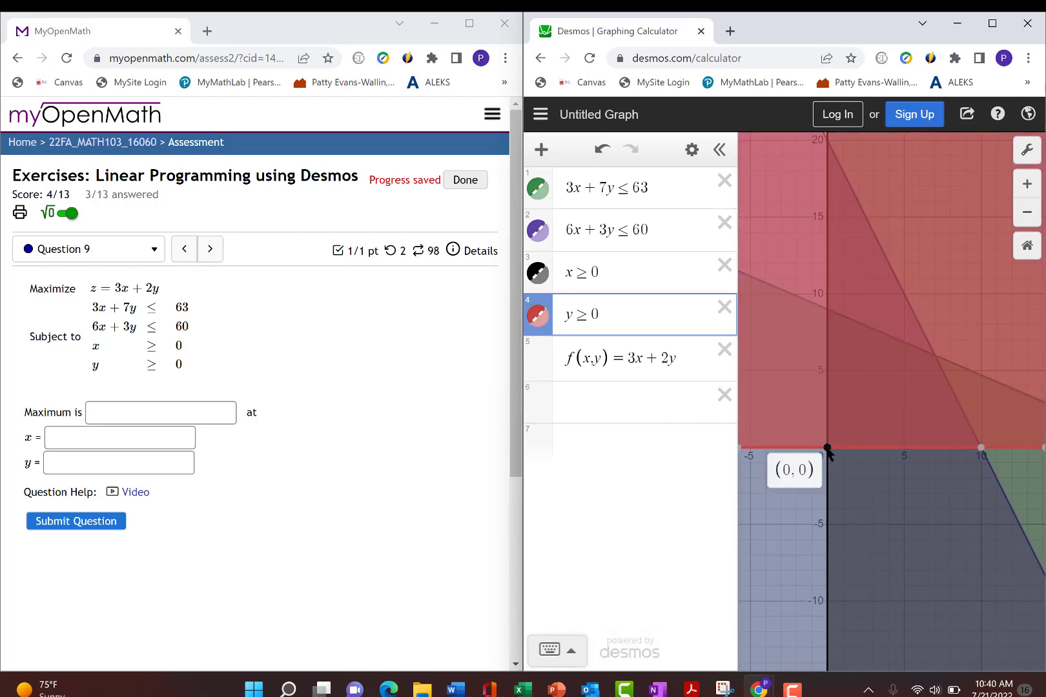
pyautogui.click(572, 399)
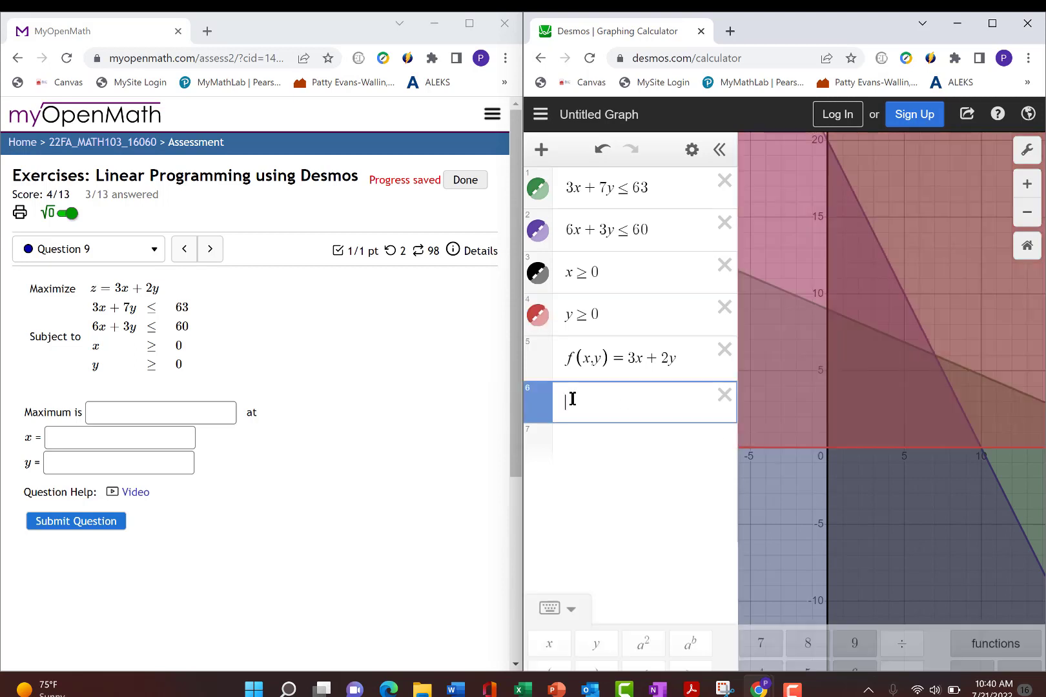
pyautogui.write('f(0,0')
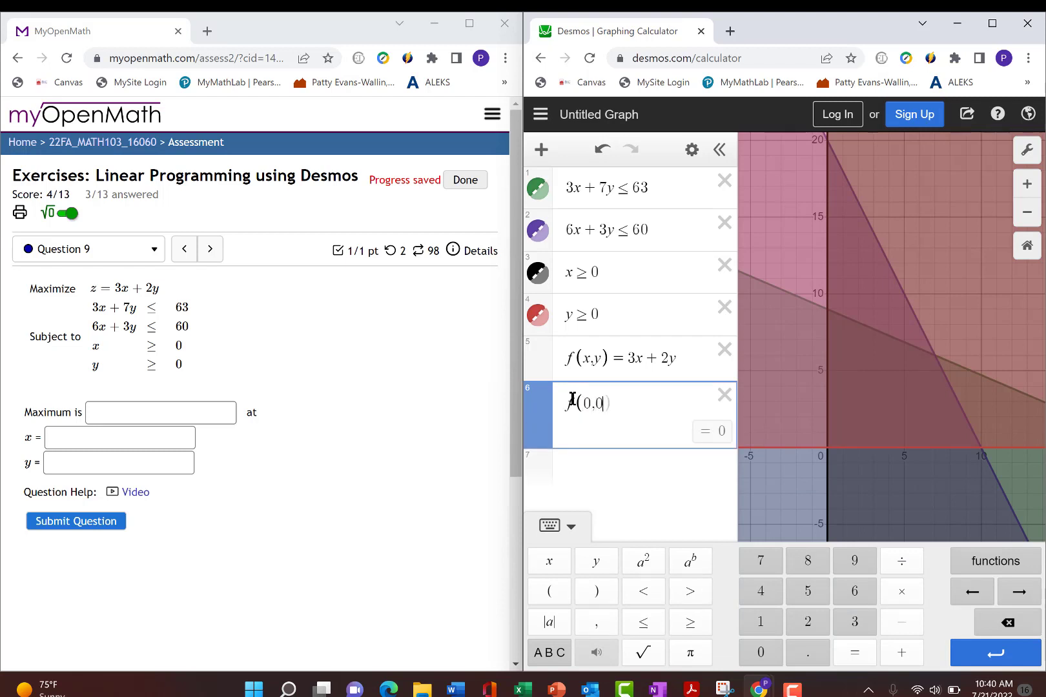
pyautogui.write(')')
pyautogui.press('Return')
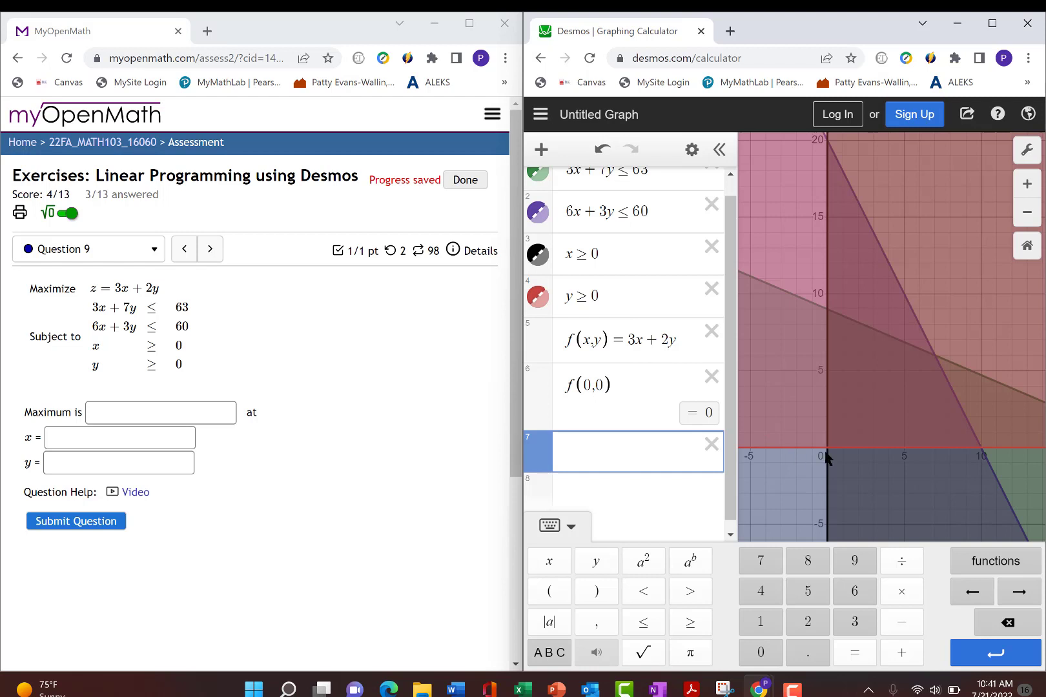
# Step: Show the coordinates of the feasible region's upper corner on the y-axis and evaluate f(0,9)
pyautogui.click(826, 309)
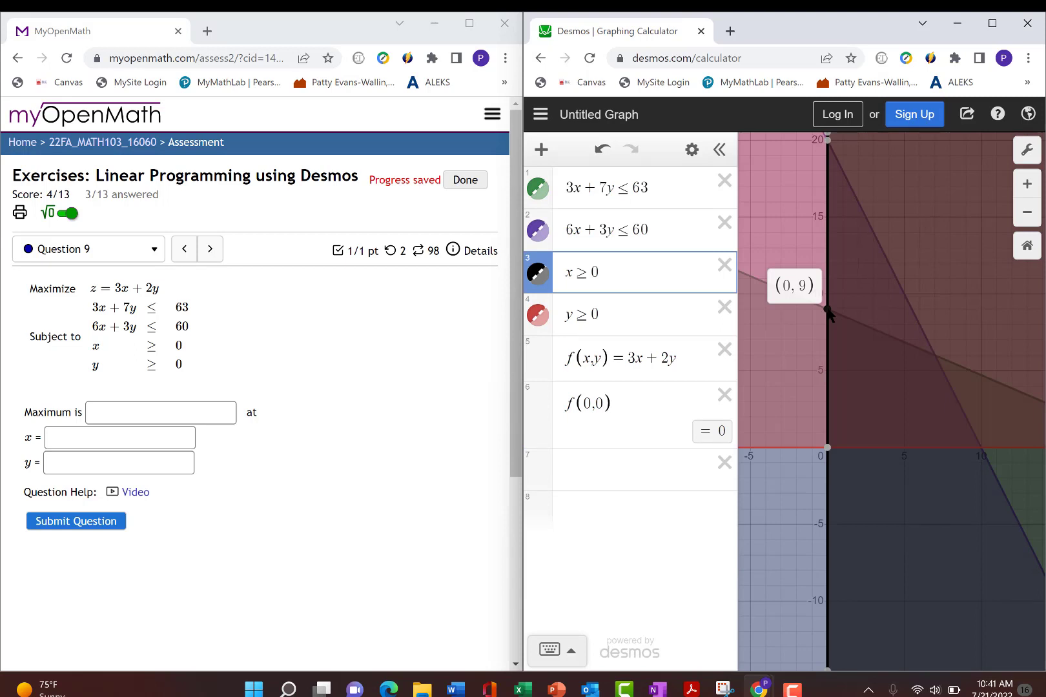
pyautogui.click(576, 474)
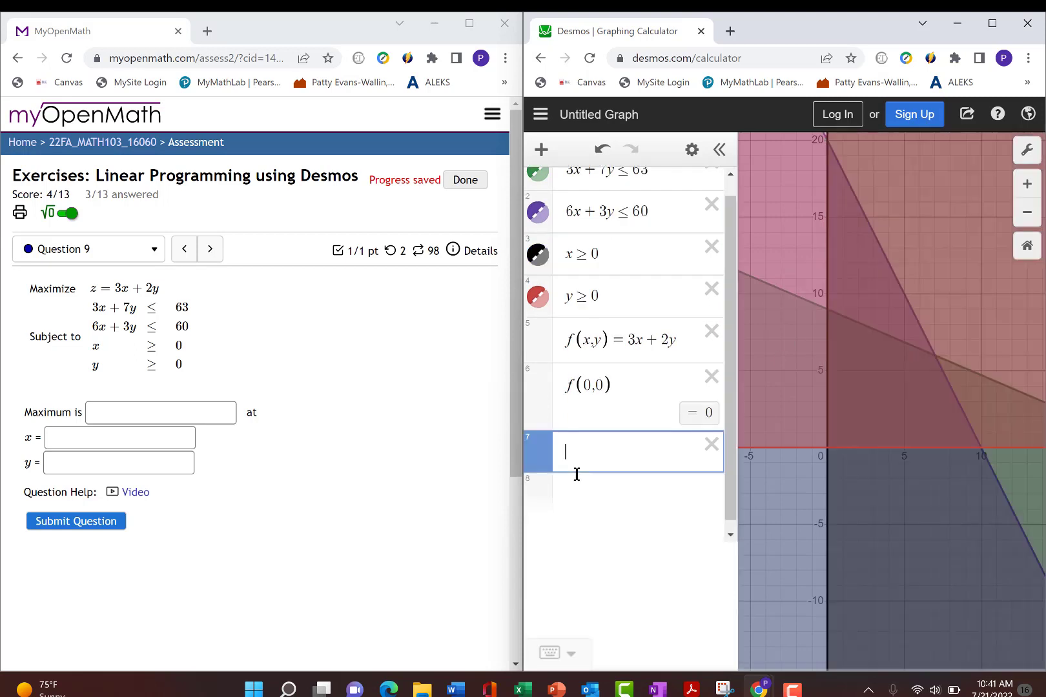
pyautogui.write('f(')
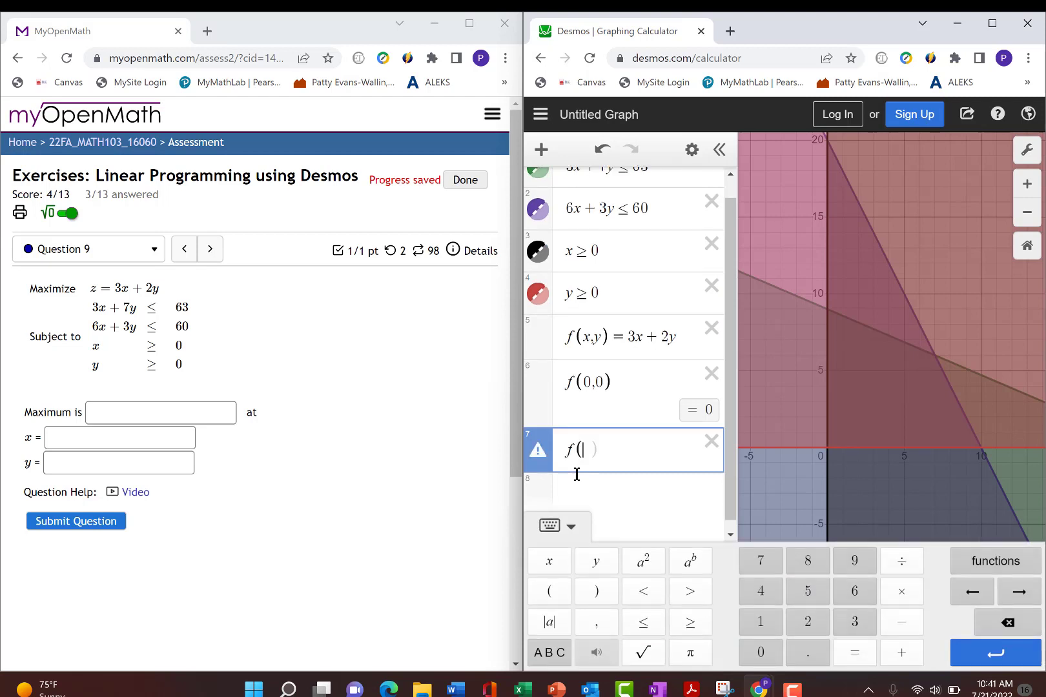
pyautogui.write('0,9')
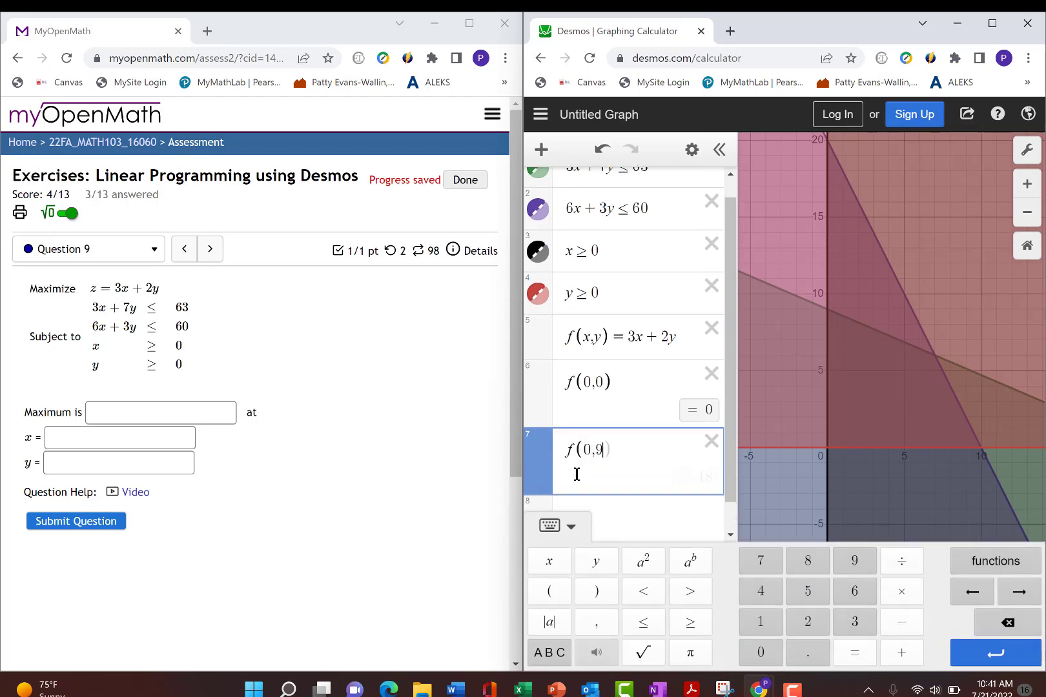
pyautogui.press('Return')
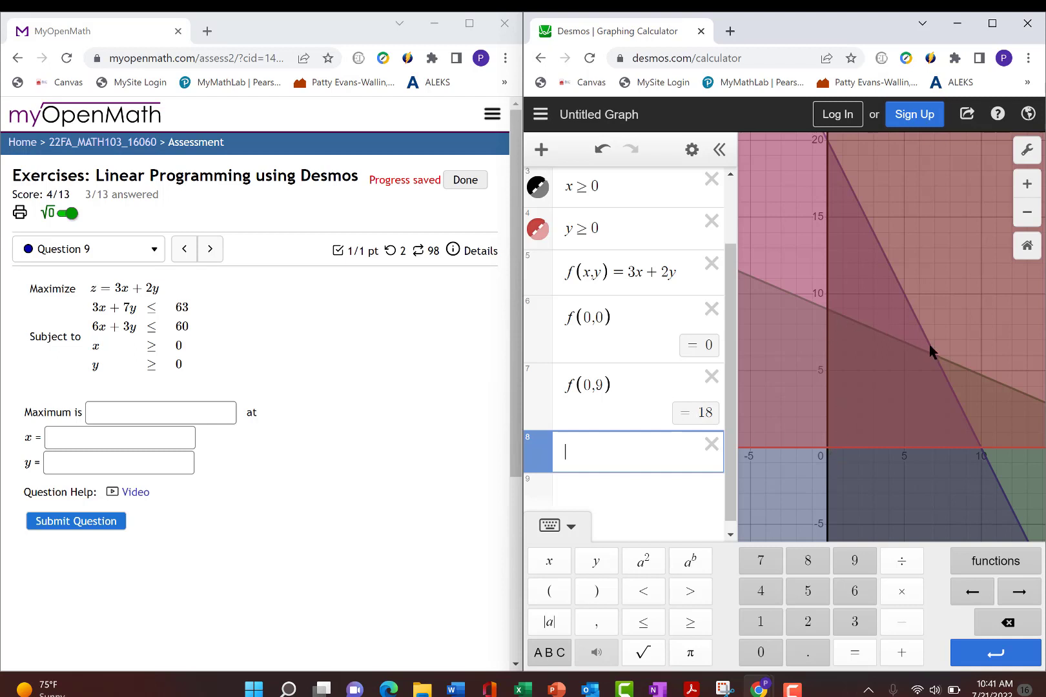
# Step: Show the coordinates where the two slanted boundary lines intersect and evaluate f(7,6) in a new expression
pyautogui.click(937, 357)
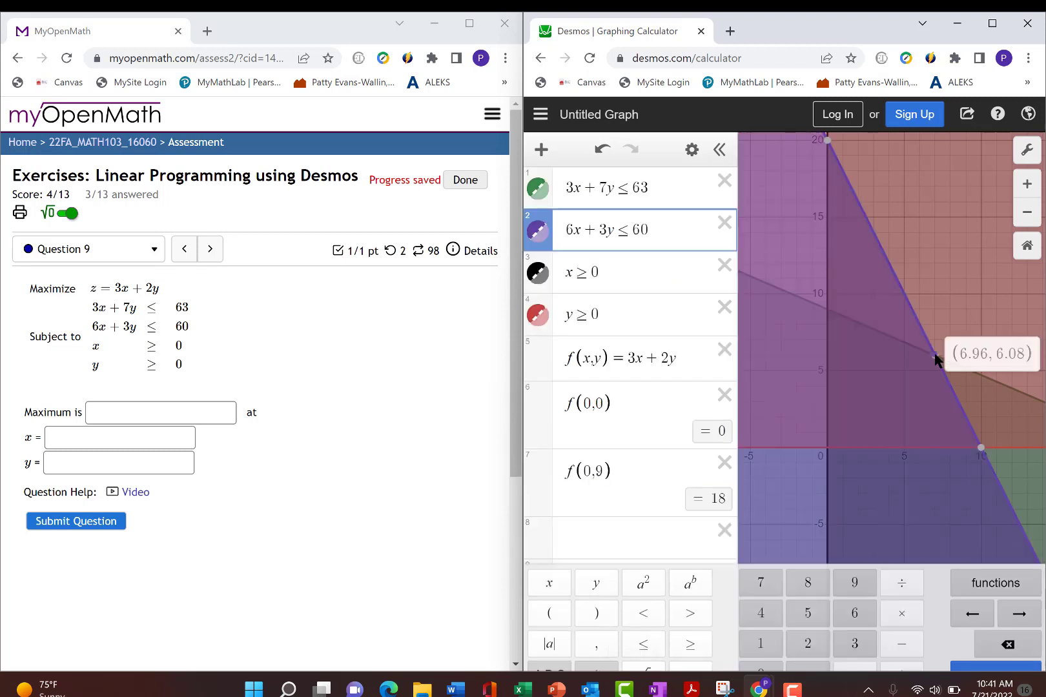
pyautogui.click(935, 356)
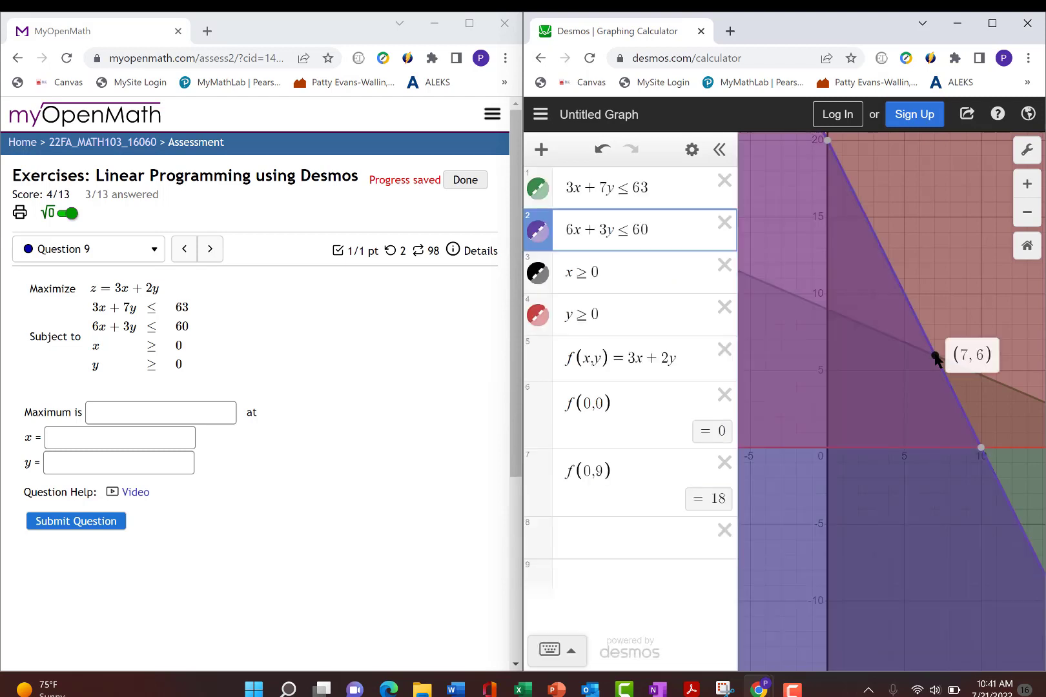
pyautogui.click(580, 539)
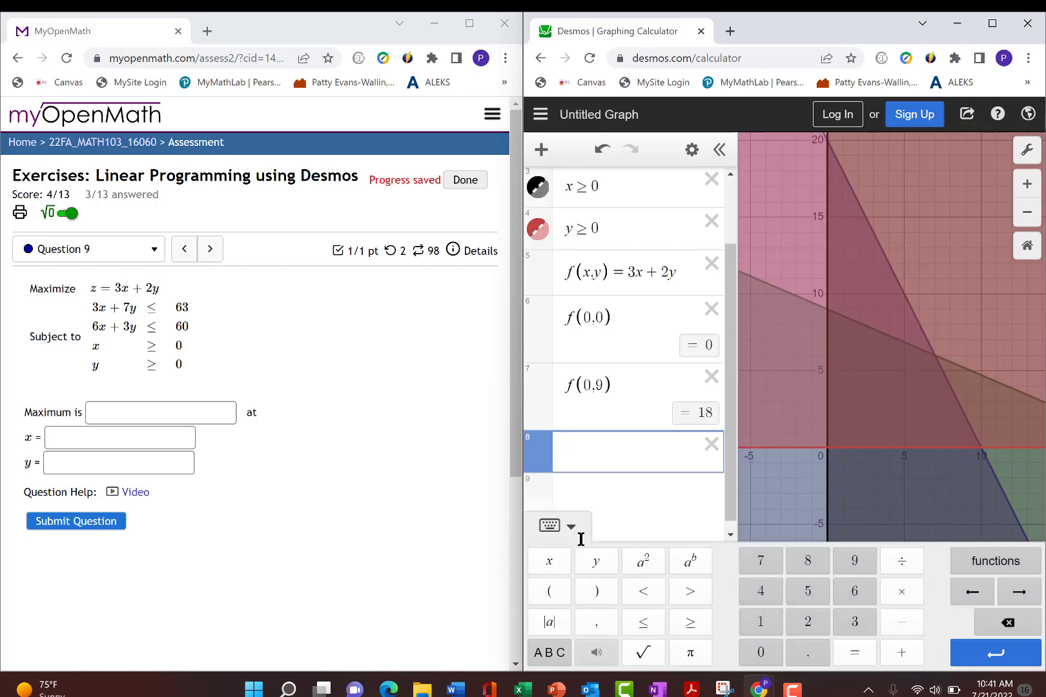
pyautogui.write('f(7')
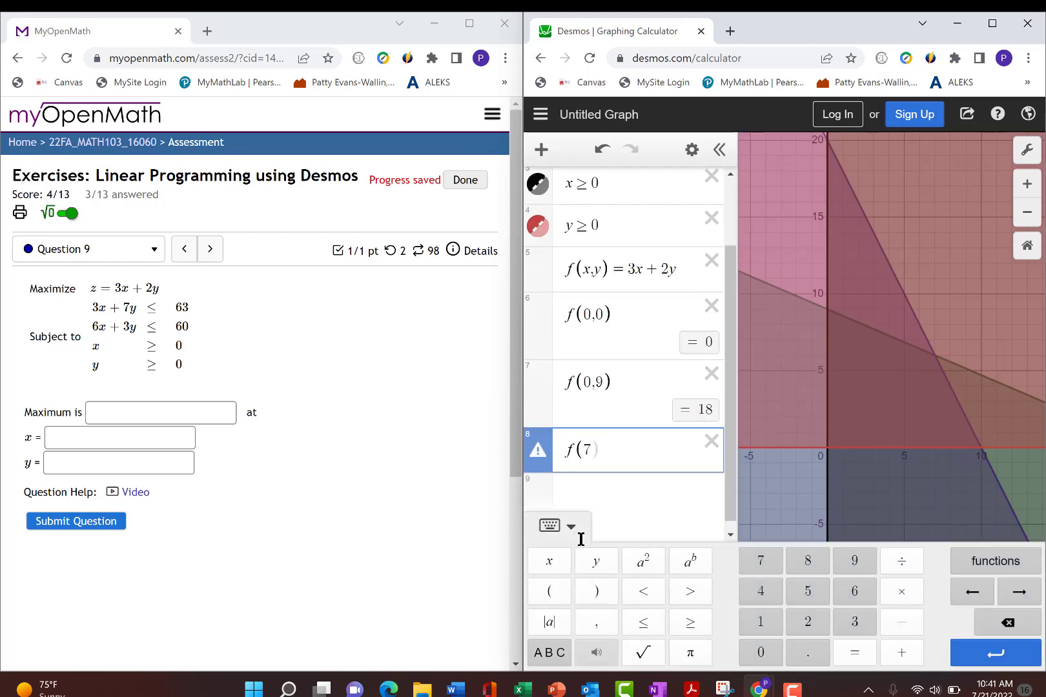
pyautogui.write(',6)')
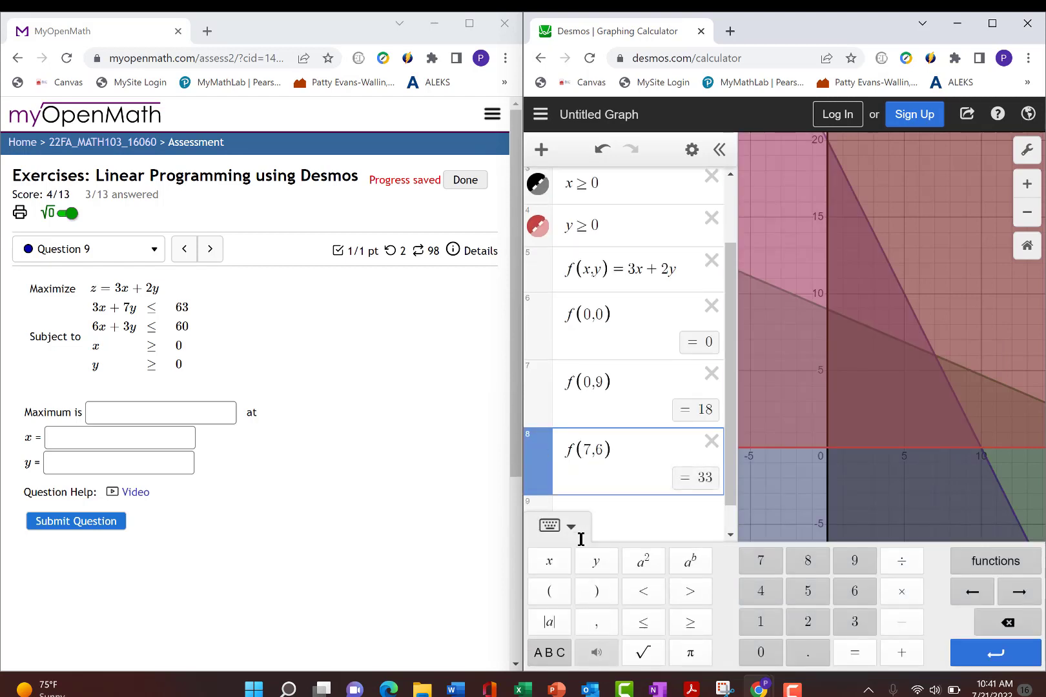
pyautogui.press('Return')
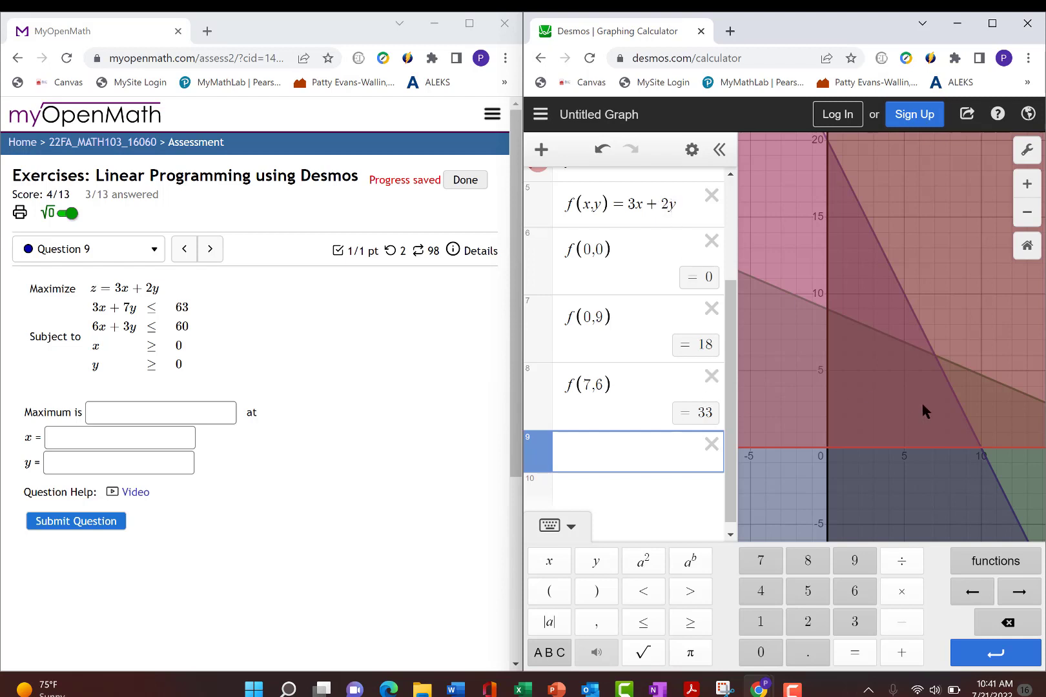
# Step: Show the coordinates of the feasible region's outer corner on the x-axis and evaluate f(10,0), bringing all corner evaluations into view
pyautogui.click(981, 447)
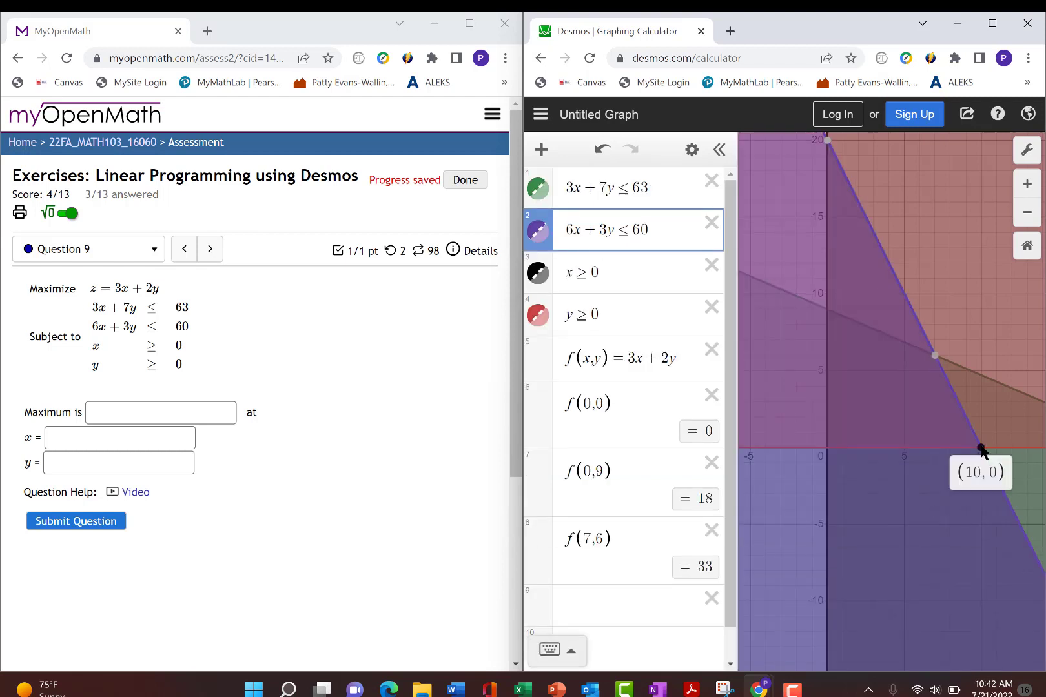
pyautogui.click(584, 606)
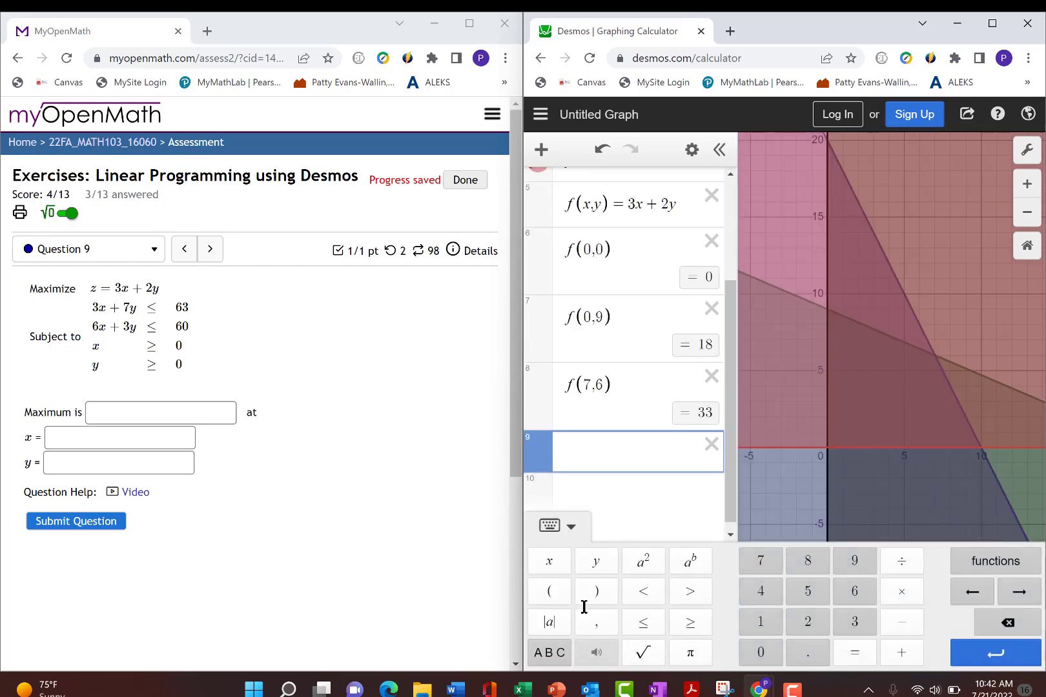
pyautogui.write('f(10')
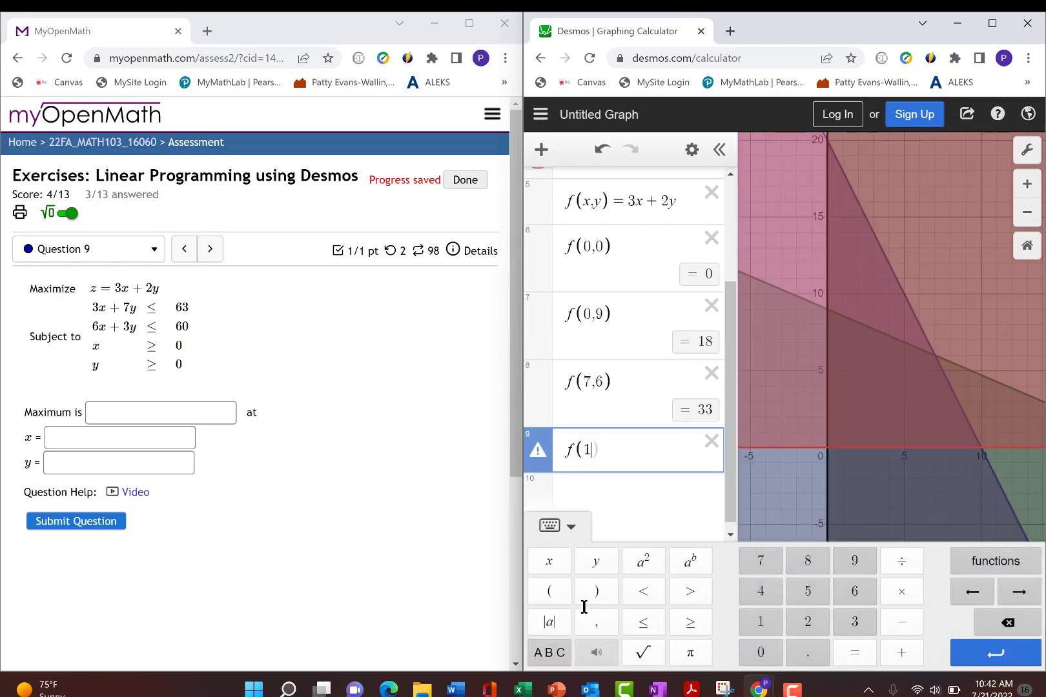
pyautogui.write(',0)')
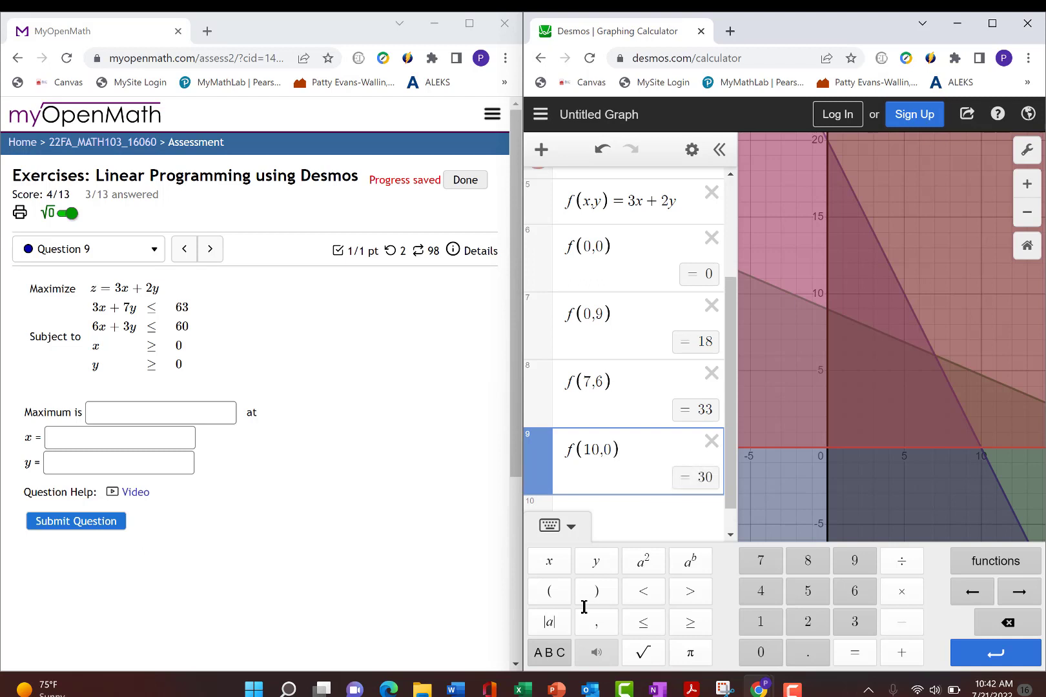
pyautogui.press('Return')
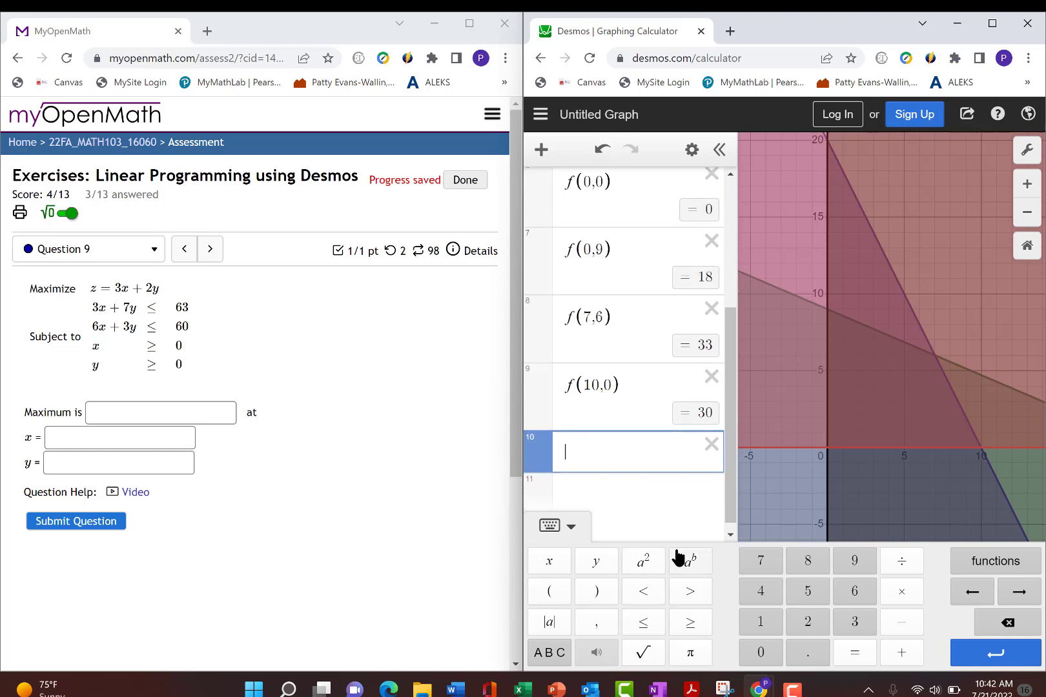
pyautogui.moveTo(733, 452); pyautogui.dragTo(736, 414)
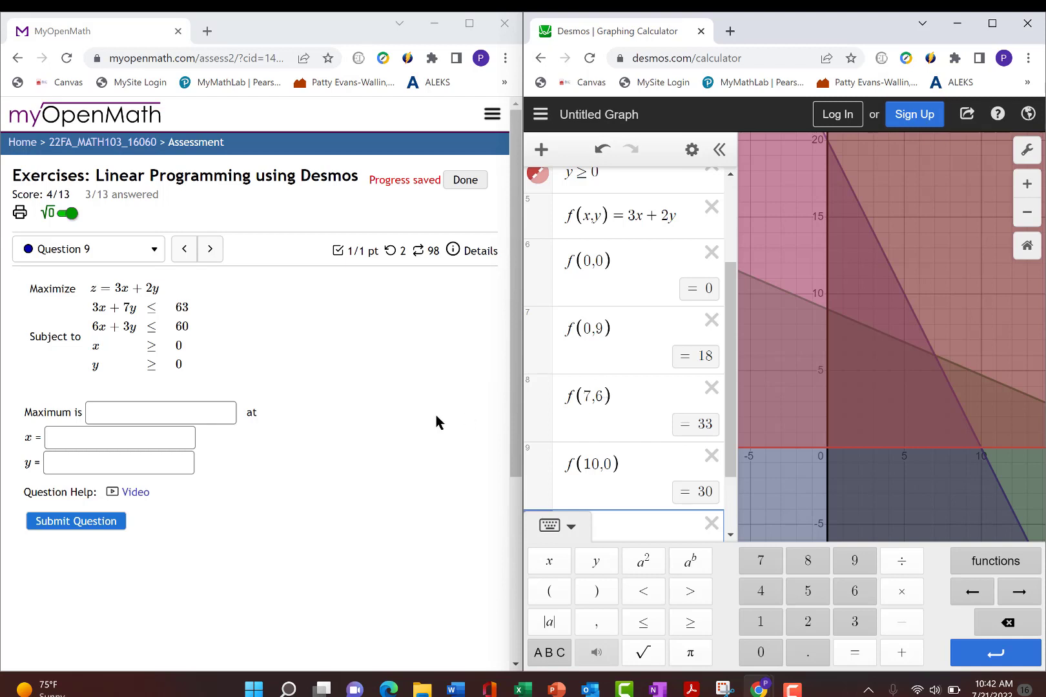
# Step: Enter 33 as the maximum value in Question 9 and submit that answer
pyautogui.click(153, 413)
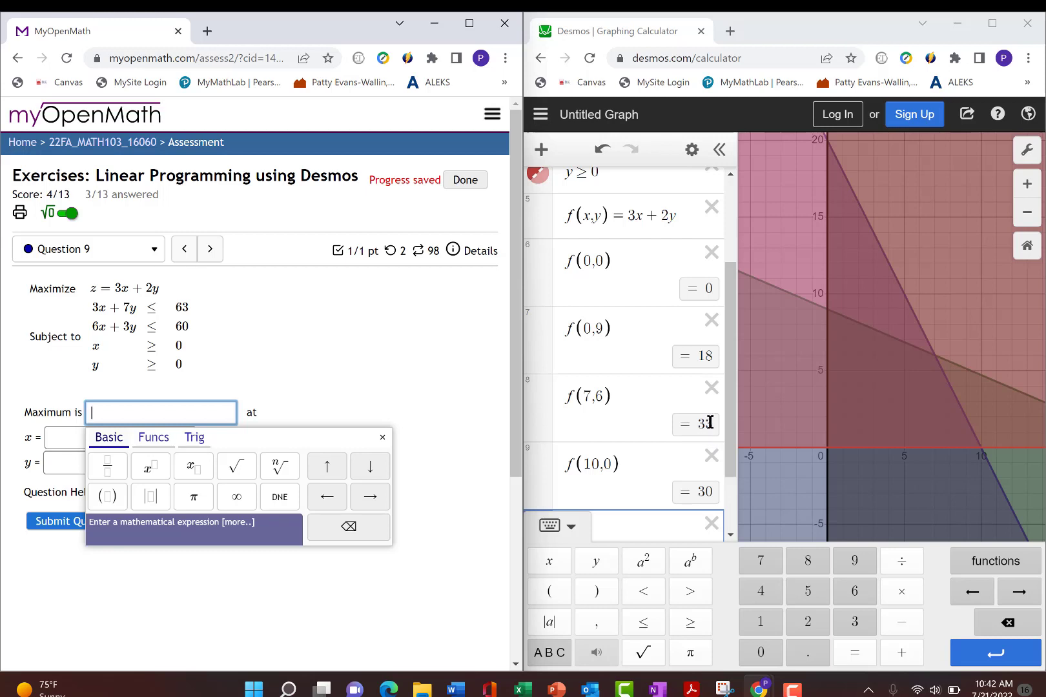
pyautogui.write('33')
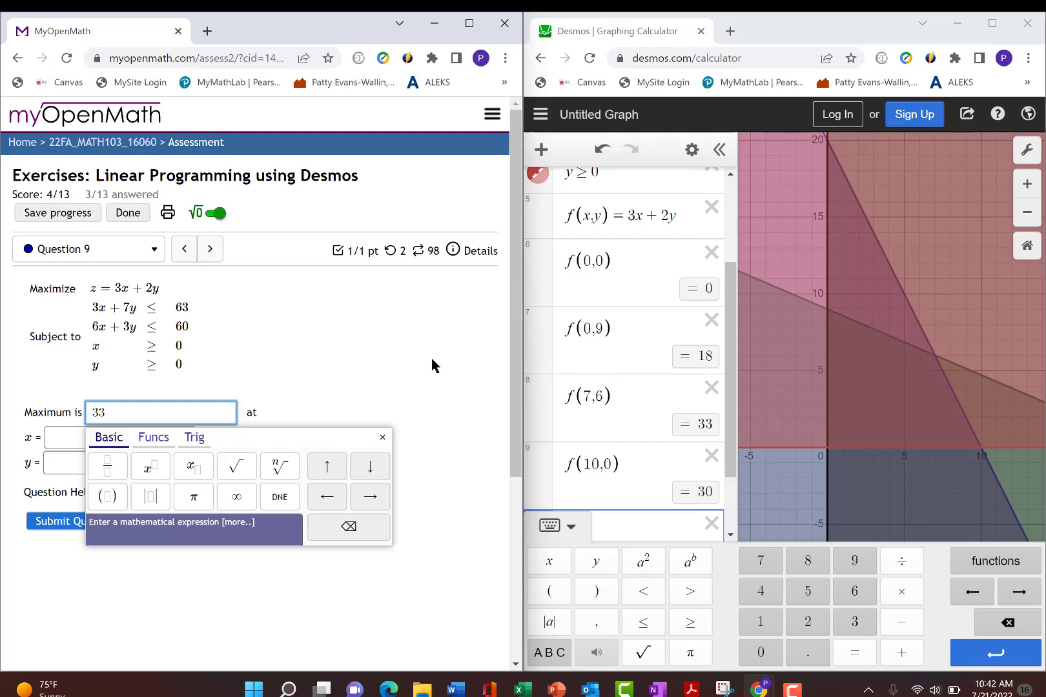
pyautogui.press('Return')
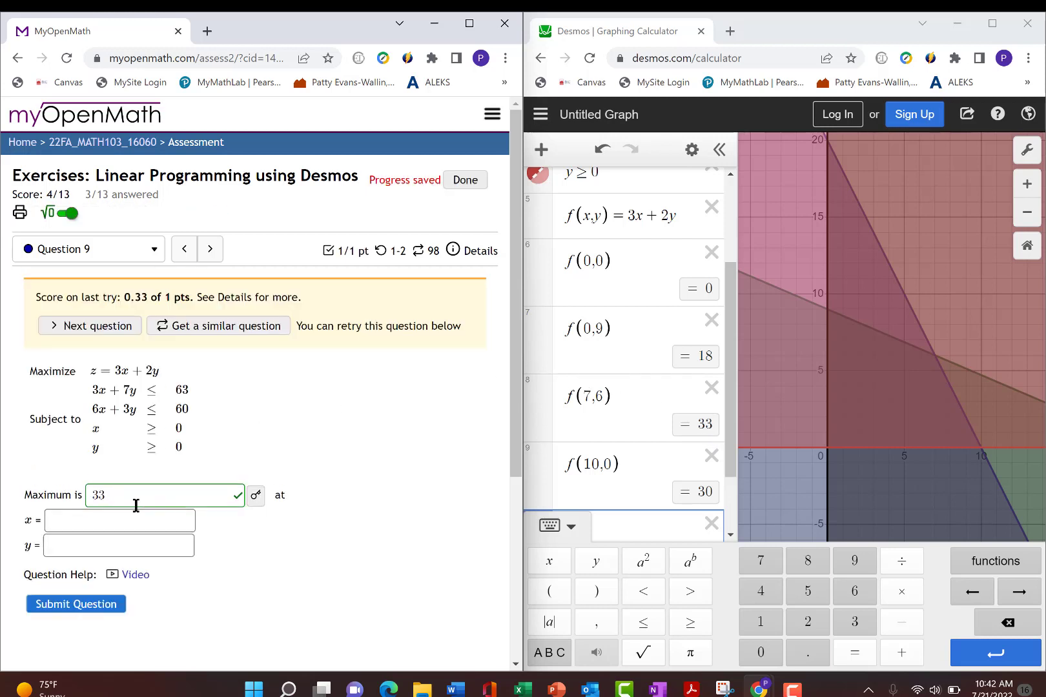
# Step: Enter x = 7 and y = 6 as the point where the maximum occurs and submit the question
pyautogui.click(103, 523)
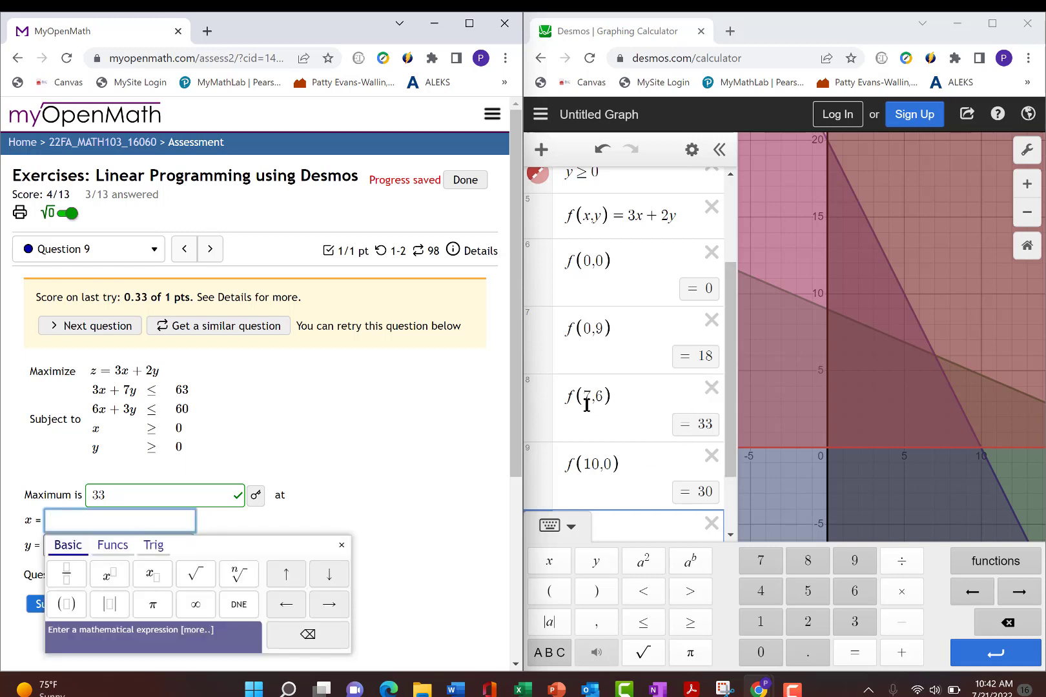
pyautogui.write('7')
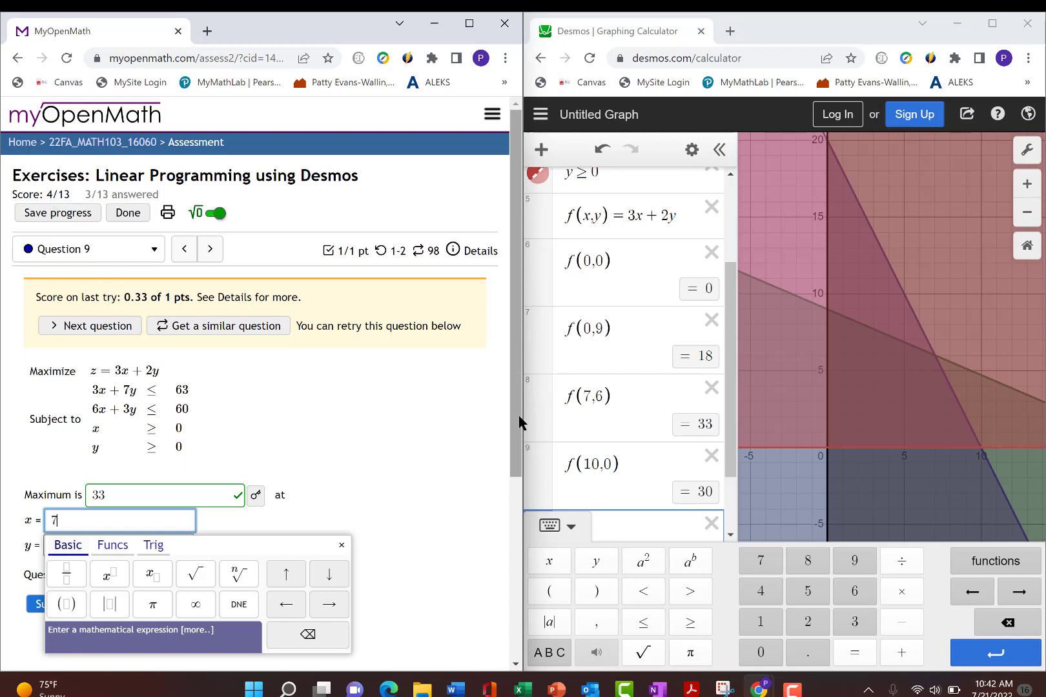
pyautogui.click(393, 468)
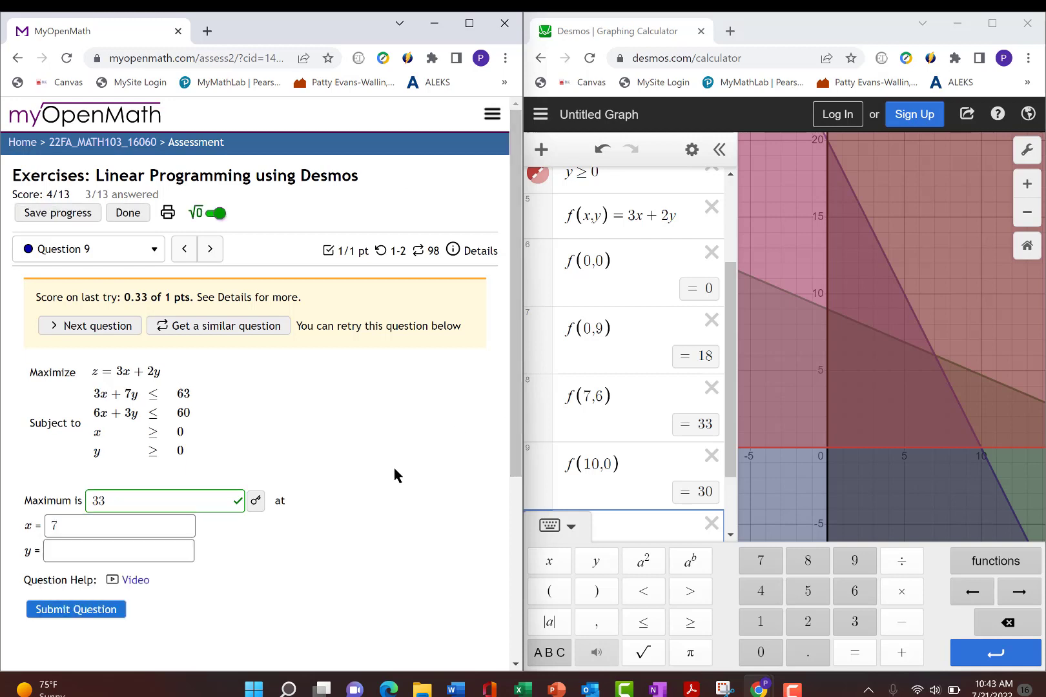
pyautogui.click(121, 553)
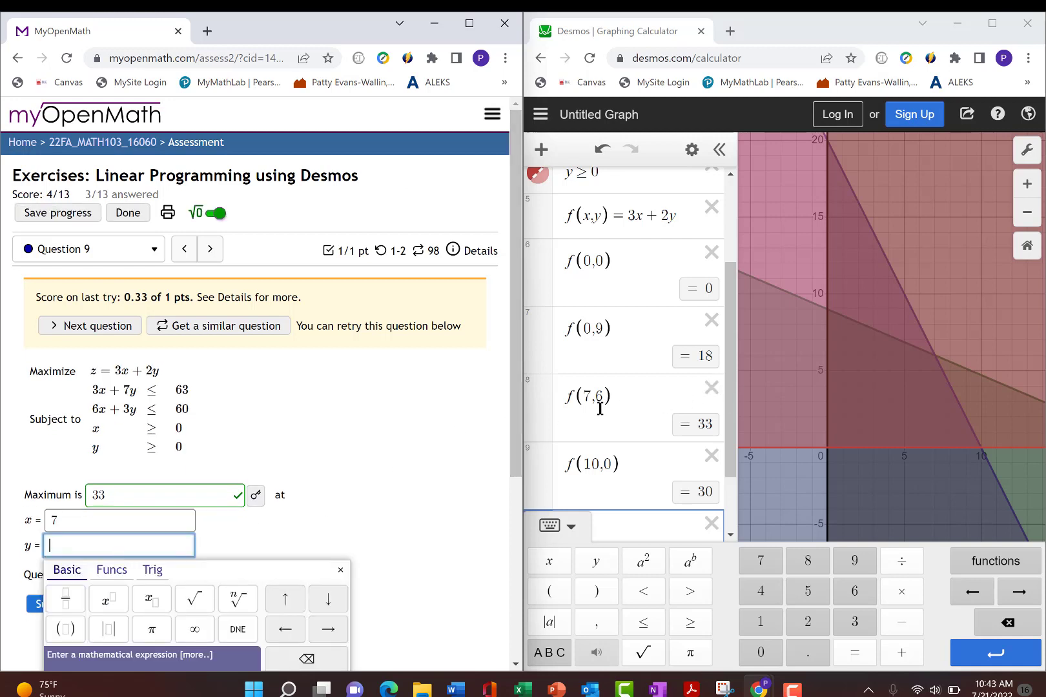
pyautogui.write('6')
pyautogui.click(351, 485)
pyautogui.click(73, 611)
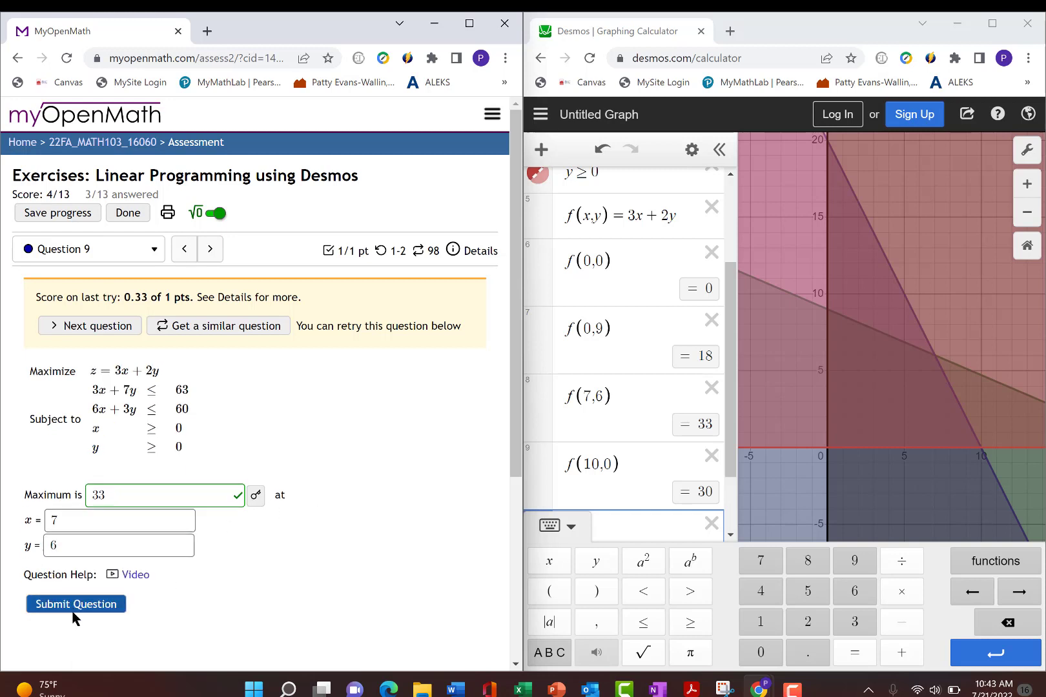